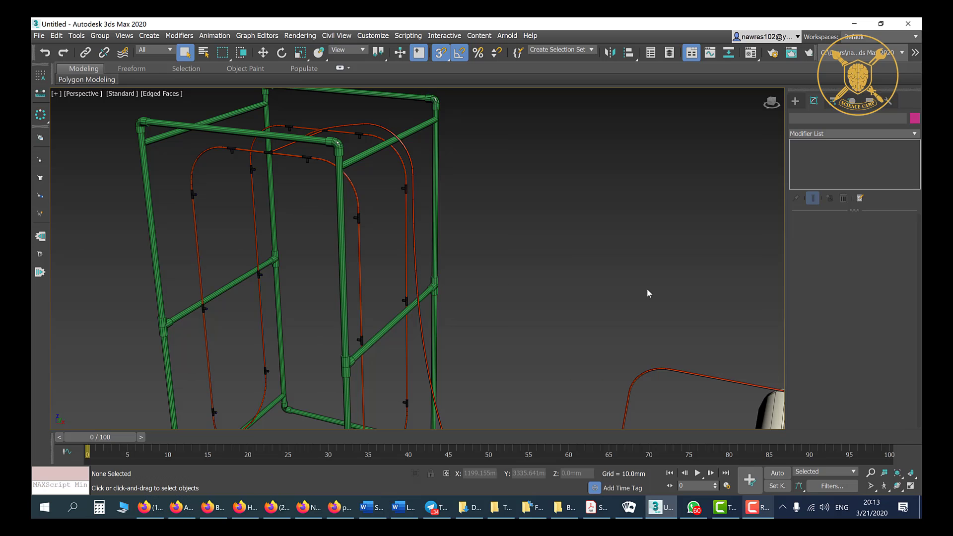
- Orbit and pan around the gate's frames, hoses and box to the T-fitting by the brace
{"action": "right_click", "coordinate": [630, 259]}
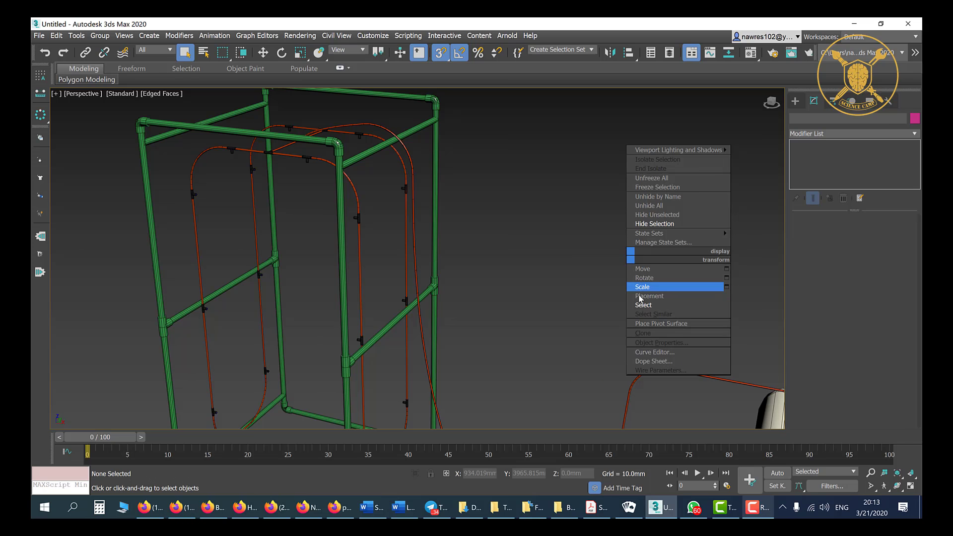
{"action": "left_click", "coordinate": [638, 303]}
{"action": "scroll", "coordinate": [582, 332], "scroll_direction": "down", "scroll_amount": 2}
{"action": "scroll", "coordinate": [593, 305], "scroll_direction": "down", "scroll_amount": 1}
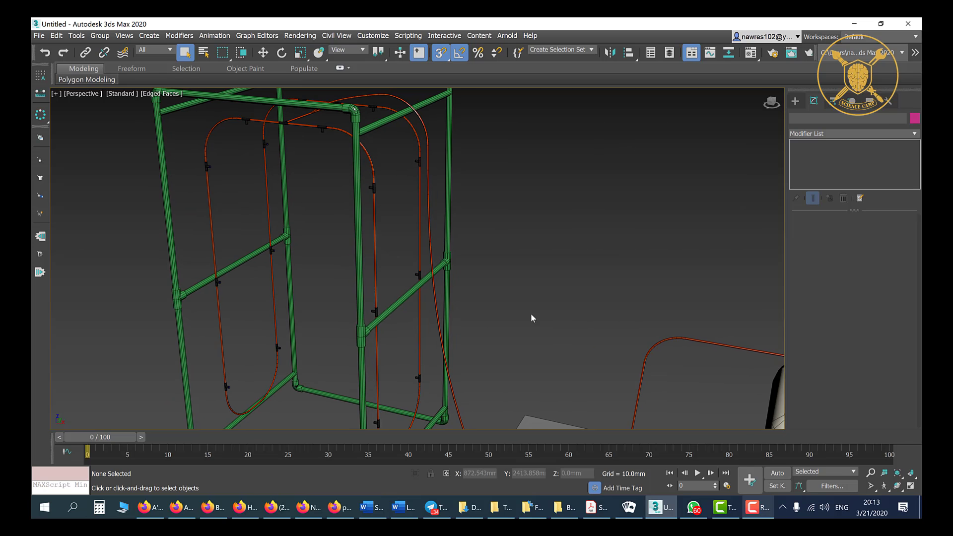
{"action": "scroll", "coordinate": [531, 319], "scroll_direction": "down", "scroll_amount": 1}
{"action": "scroll", "coordinate": [537, 300], "scroll_direction": "down", "scroll_amount": 2}
{"action": "mouse_move", "coordinate": [532, 303]}
{"action": "middle_mouse_down", "text": "alt"}
{"action": "mouse_move", "coordinate": [553, 322]}
{"action": "mouse_move", "coordinate": [533, 290]}
{"action": "mouse_move", "coordinate": [485, 297]}
{"action": "mouse_move", "coordinate": [521, 273]}
{"action": "mouse_move", "coordinate": [515, 282]}
{"action": "mouse_move", "coordinate": [553, 355]}
{"action": "mouse_move", "coordinate": [538, 322]}
{"action": "middle_mouse_up", "text": "alt"}
{"action": "scroll", "coordinate": [538, 319], "scroll_direction": "up", "scroll_amount": 3}
{"action": "scroll", "coordinate": [563, 324], "scroll_direction": "down", "scroll_amount": 5}
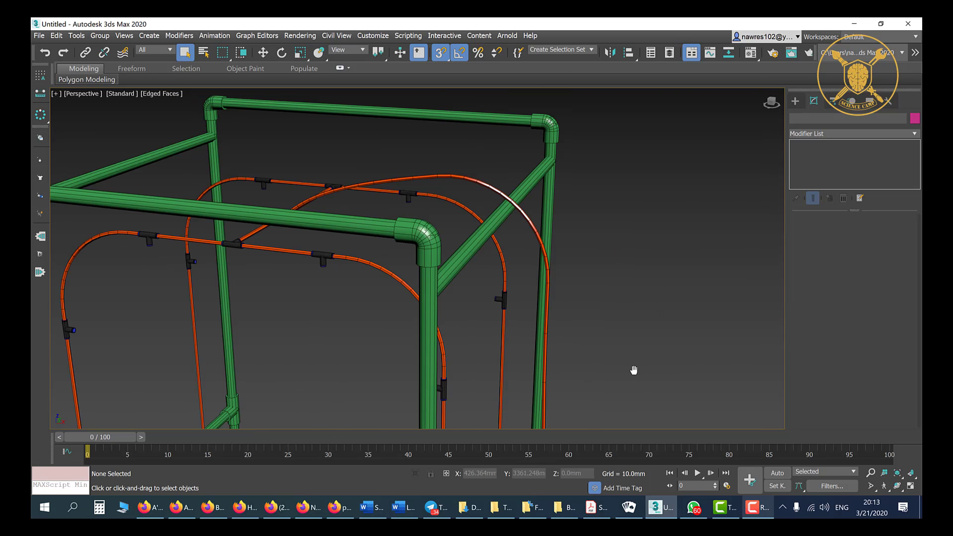
{"action": "mouse_move", "coordinate": [632, 370]}
{"action": "middle_mouse_down", "text": "alt"}
{"action": "mouse_move", "coordinate": [694, 377]}
{"action": "mouse_move", "coordinate": [667, 349]}
{"action": "middle_mouse_up", "text": "alt"}
{"action": "scroll", "coordinate": [666, 344], "scroll_direction": "up", "scroll_amount": 3}
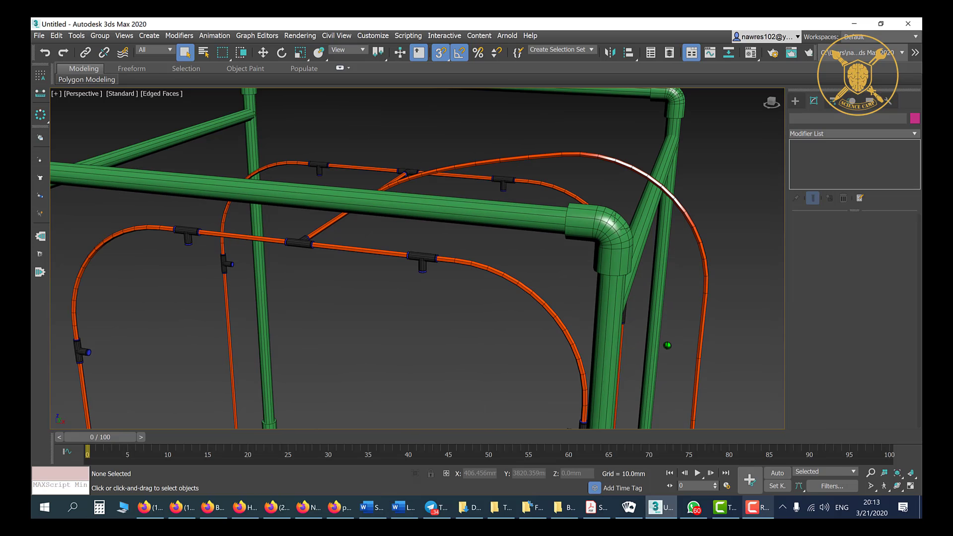
{"action": "scroll", "coordinate": [672, 345], "scroll_direction": "up", "scroll_amount": 2}
{"action": "scroll", "coordinate": [672, 344], "scroll_direction": "up", "scroll_amount": 2}
{"action": "scroll", "coordinate": [570, 338], "scroll_direction": "up", "scroll_amount": 2}
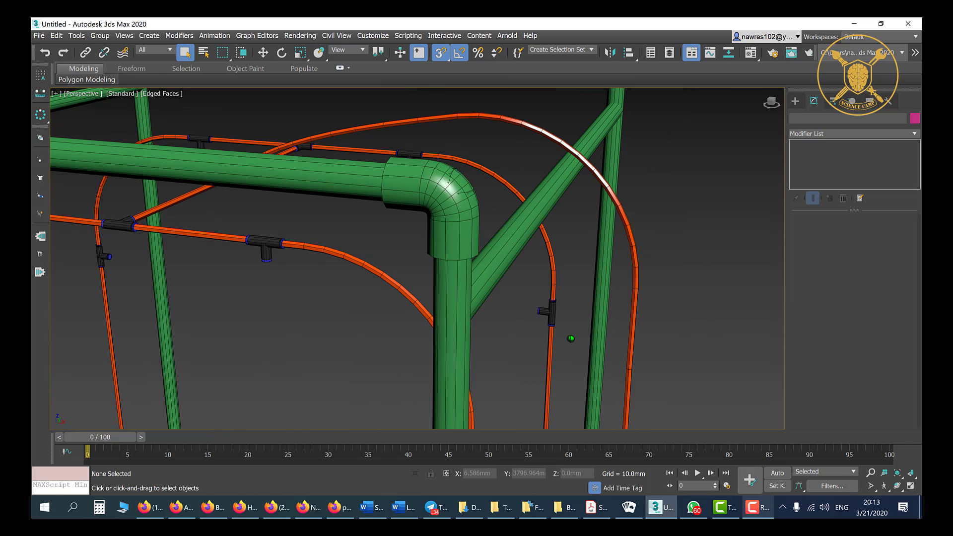
{"action": "scroll", "coordinate": [570, 338], "scroll_direction": "up", "scroll_amount": 2}
{"action": "scroll", "coordinate": [588, 327], "scroll_direction": "up", "scroll_amount": 4}
{"action": "mouse_move", "coordinate": [631, 337]}
{"action": "middle_mouse_down"}
{"action": "mouse_move", "coordinate": [631, 196]}
{"action": "mouse_move", "coordinate": [598, 259]}
{"action": "mouse_move", "coordinate": [592, 251]}
{"action": "middle_mouse_up"}
{"action": "scroll", "coordinate": [581, 298], "scroll_direction": "down", "scroll_amount": 10}
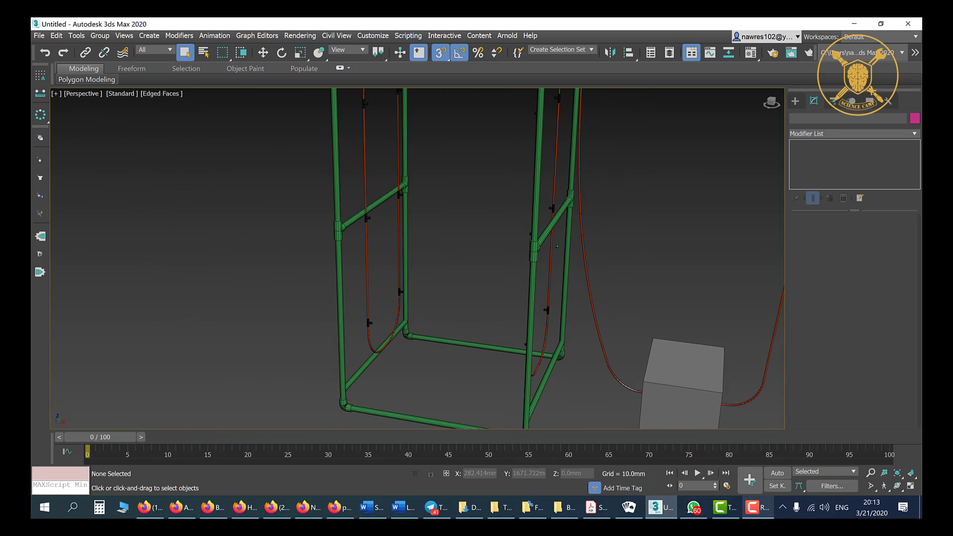
{"action": "mouse_move", "coordinate": [551, 298]}
{"action": "middle_mouse_down", "text": "alt"}
{"action": "mouse_move", "coordinate": [575, 302]}
{"action": "mouse_move", "coordinate": [570, 330]}
{"action": "mouse_move", "coordinate": [492, 227]}
{"action": "mouse_move", "coordinate": [496, 284]}
{"action": "middle_mouse_up", "text": "alt"}
{"action": "scroll", "coordinate": [574, 305], "scroll_direction": "up", "scroll_amount": 3}
{"action": "scroll", "coordinate": [573, 316], "scroll_direction": "up", "scroll_amount": 3}
{"action": "scroll", "coordinate": [496, 284], "scroll_direction": "up", "scroll_amount": 5}
{"action": "scroll", "coordinate": [496, 284], "scroll_direction": "down", "scroll_amount": 2}
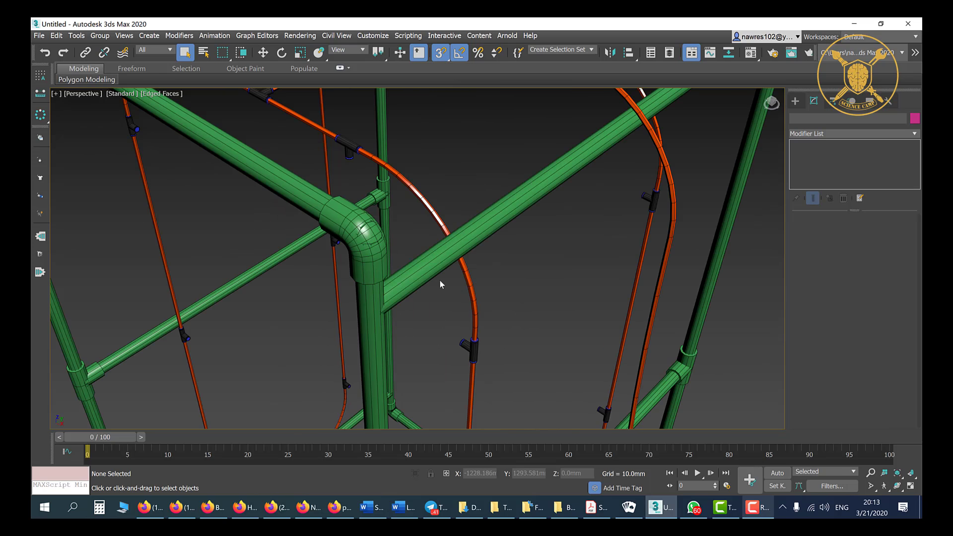
{"action": "scroll", "coordinate": [486, 303], "scroll_direction": "down", "scroll_amount": 5}
{"action": "mouse_move", "coordinate": [486, 303]}
{"action": "middle_mouse_down", "text": "alt"}
{"action": "mouse_move", "coordinate": [519, 324]}
{"action": "mouse_move", "coordinate": [524, 314]}
{"action": "middle_mouse_up", "text": "alt"}
{"action": "scroll", "coordinate": [529, 317], "scroll_direction": "up", "scroll_amount": 1}
{"action": "scroll", "coordinate": [529, 317], "scroll_direction": "up", "scroll_amount": 3}
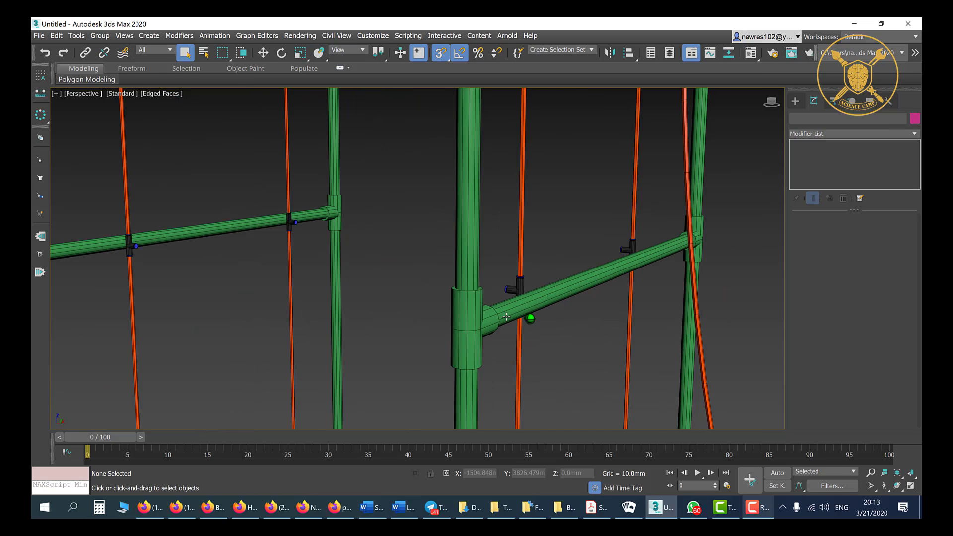
{"action": "scroll", "coordinate": [530, 317], "scroll_direction": "down", "scroll_amount": 2}
{"action": "scroll", "coordinate": [528, 316], "scroll_direction": "down", "scroll_amount": 4}
{"action": "mouse_move", "coordinate": [528, 317]}
{"action": "middle_mouse_down", "text": "alt"}
{"action": "mouse_move", "coordinate": [457, 276]}
{"action": "mouse_move", "coordinate": [474, 355]}
{"action": "mouse_move", "coordinate": [517, 312]}
{"action": "mouse_move", "coordinate": [536, 313]}
{"action": "mouse_move", "coordinate": [533, 303]}
{"action": "middle_mouse_up", "text": "alt"}
{"action": "scroll", "coordinate": [533, 303], "scroll_direction": "down", "scroll_amount": 3}
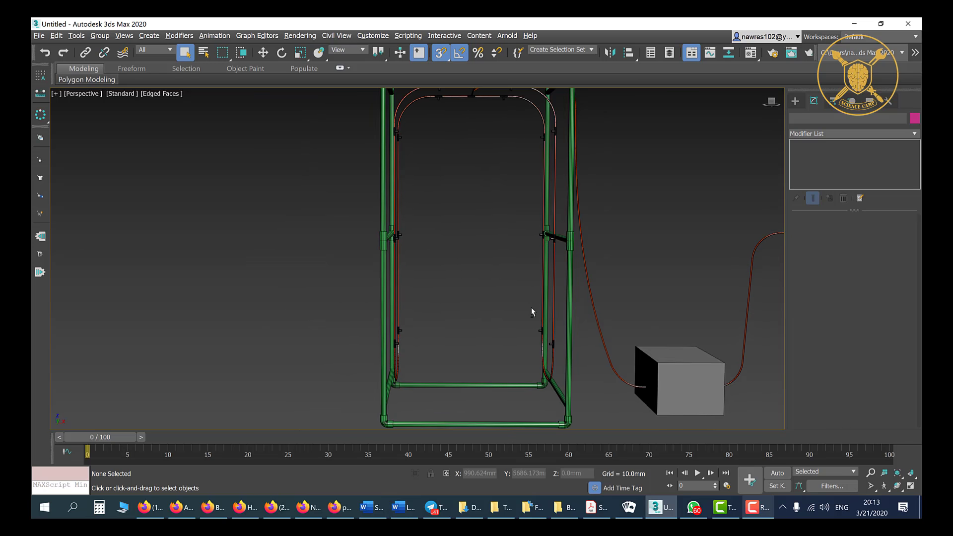
{"action": "scroll", "coordinate": [531, 308], "scroll_direction": "down", "scroll_amount": 1}
{"action": "scroll", "coordinate": [533, 294], "scroll_direction": "down", "scroll_amount": 3}
{"action": "scroll", "coordinate": [531, 278], "scroll_direction": "up", "scroll_amount": 3}
{"action": "mouse_move", "coordinate": [522, 289]}
{"action": "middle_mouse_down", "text": "alt"}
{"action": "mouse_move", "coordinate": [463, 307]}
{"action": "mouse_move", "coordinate": [464, 298]}
{"action": "mouse_move", "coordinate": [448, 344]}
{"action": "middle_mouse_up", "text": "alt"}
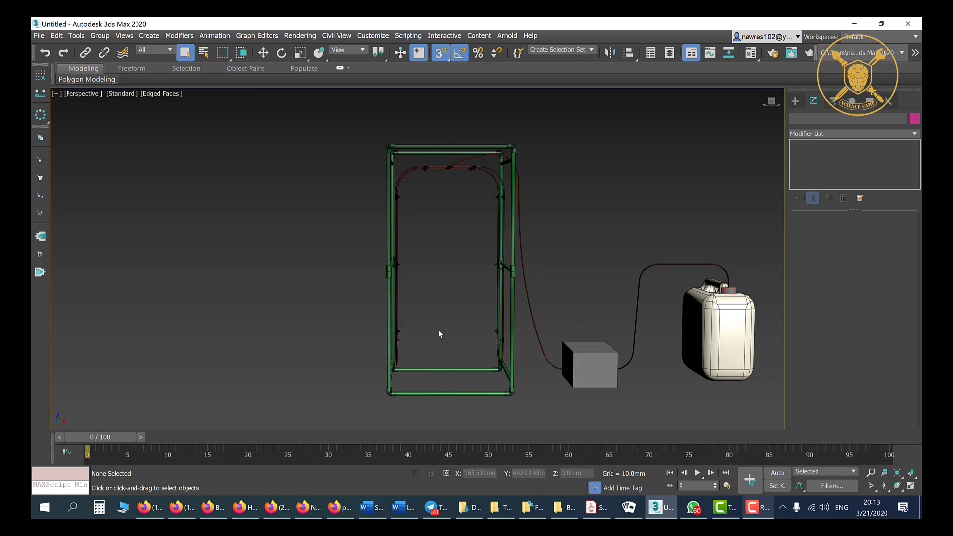
{"action": "mouse_move", "coordinate": [456, 301]}
{"action": "middle_mouse_down", "text": "alt"}
{"action": "mouse_move", "coordinate": [475, 301]}
{"action": "mouse_move", "coordinate": [437, 303]}
{"action": "mouse_move", "coordinate": [440, 279]}
{"action": "middle_mouse_up", "text": "alt"}
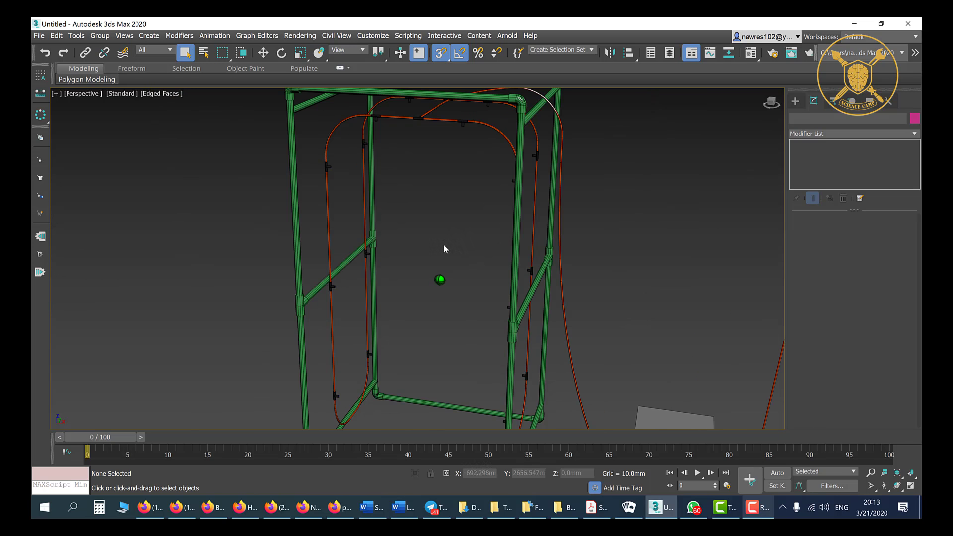
{"action": "scroll", "coordinate": [443, 249], "scroll_direction": "down", "scroll_amount": 3}
{"action": "middle_click_drag", "start_coordinate": [451, 315], "coordinate": [452, 311]}
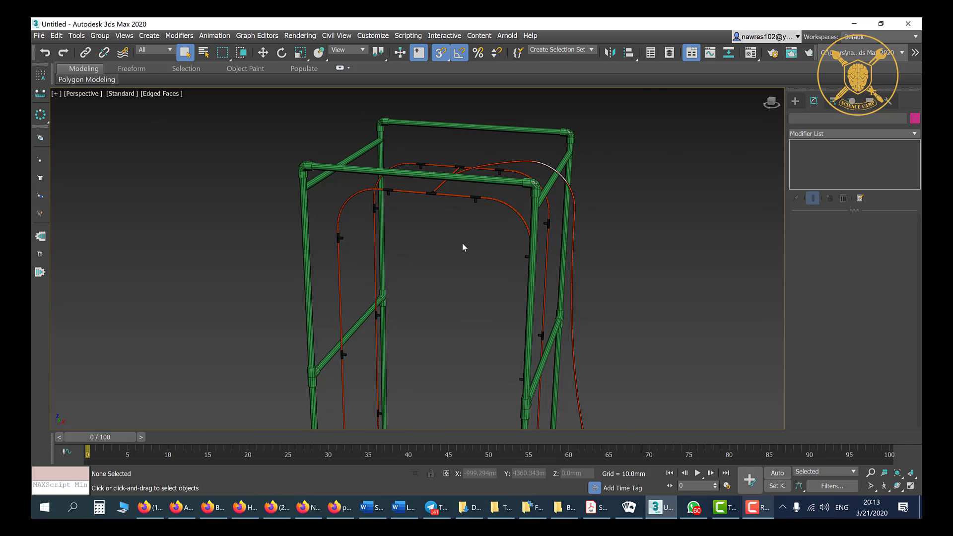
{"action": "scroll", "coordinate": [491, 253], "scroll_direction": "down", "scroll_amount": 2}
{"action": "scroll", "coordinate": [466, 266], "scroll_direction": "up", "scroll_amount": 3}
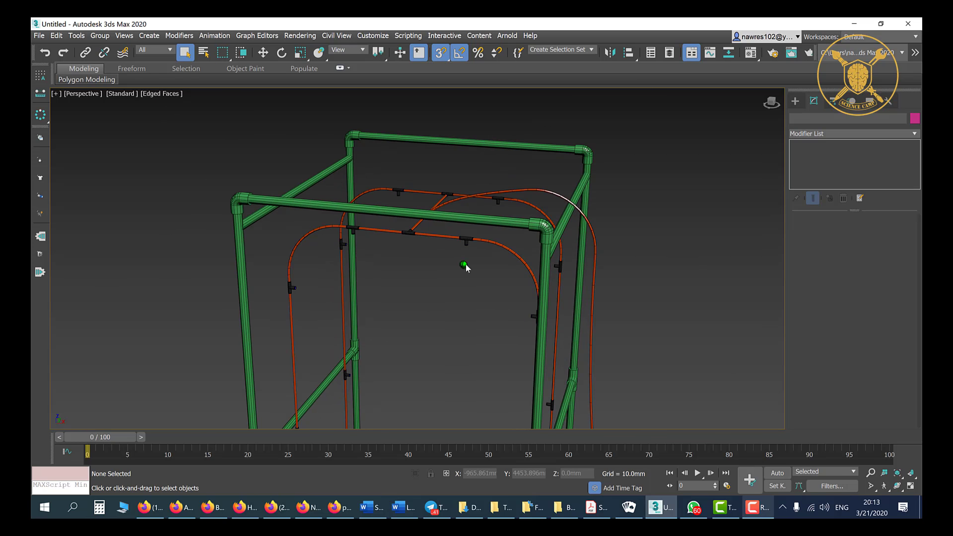
{"action": "mouse_move", "coordinate": [465, 266]}
{"action": "middle_mouse_down"}
{"action": "mouse_move", "coordinate": [393, 263]}
{"action": "mouse_move", "coordinate": [258, 186]}
{"action": "middle_mouse_up"}
{"action": "scroll", "coordinate": [364, 175], "scroll_direction": "down", "scroll_amount": 3}
{"action": "scroll", "coordinate": [390, 198], "scroll_direction": "down", "scroll_amount": 2}
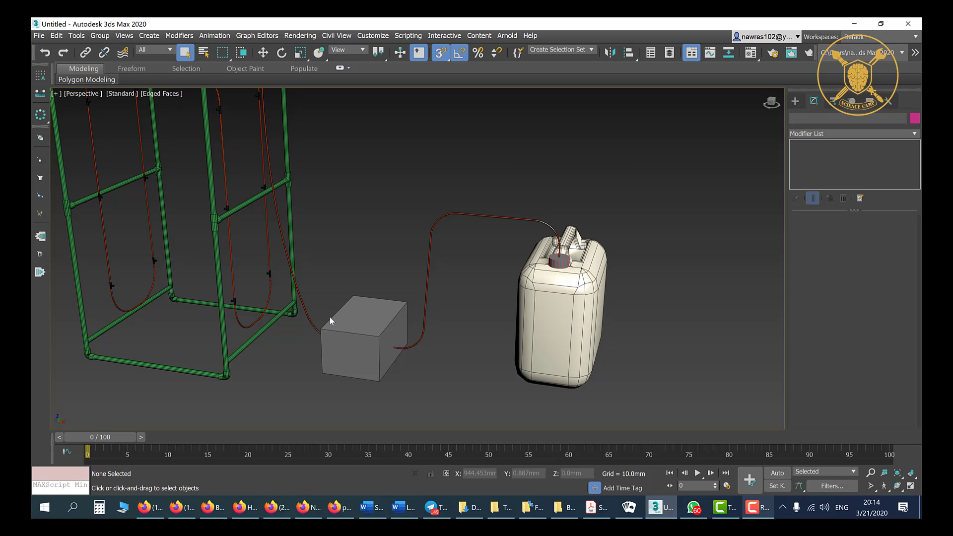
{"action": "middle_click_drag", "start_coordinate": [368, 308], "coordinate": [540, 382]}
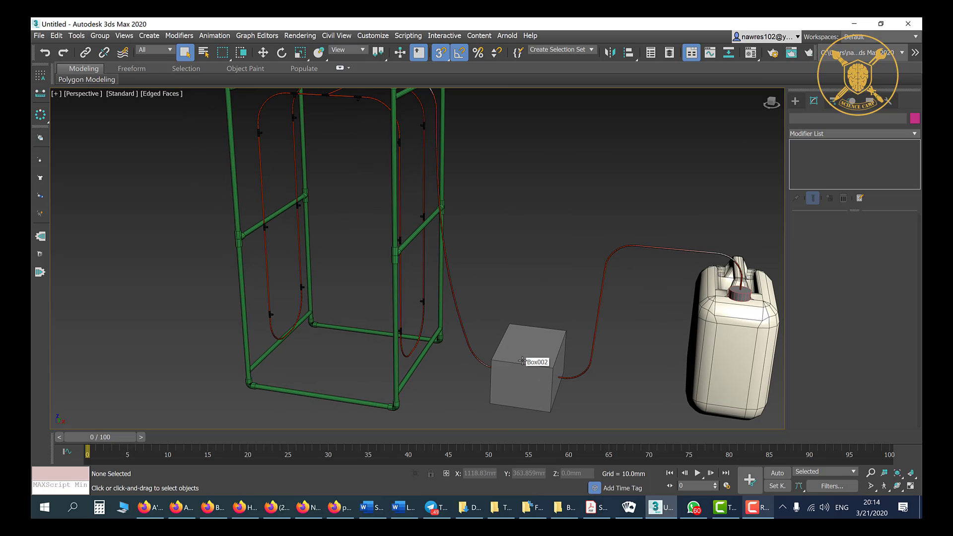
{"action": "scroll", "coordinate": [503, 305], "scroll_direction": "up", "scroll_amount": 2}
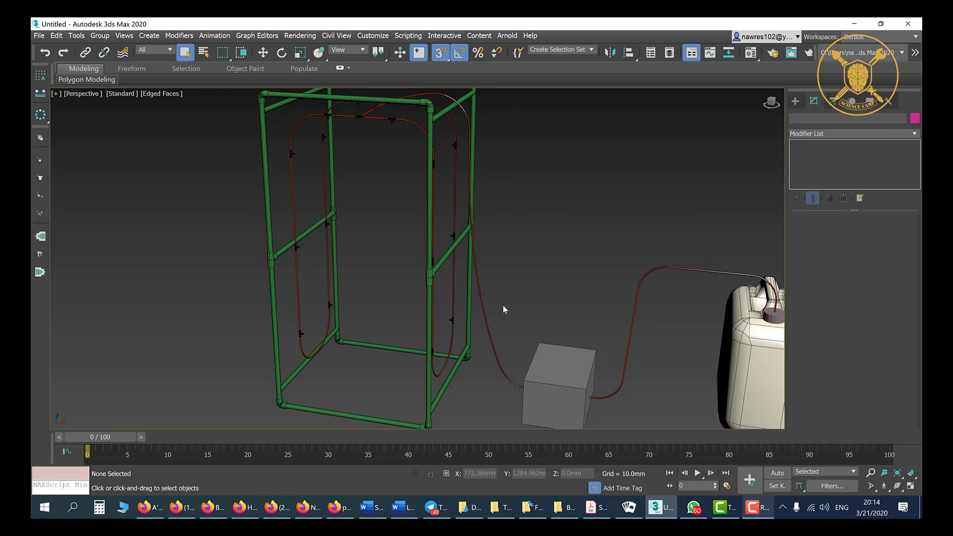
{"action": "scroll", "coordinate": [493, 304], "scroll_direction": "up", "scroll_amount": 4}
{"action": "scroll", "coordinate": [467, 299], "scroll_direction": "up", "scroll_amount": 3}
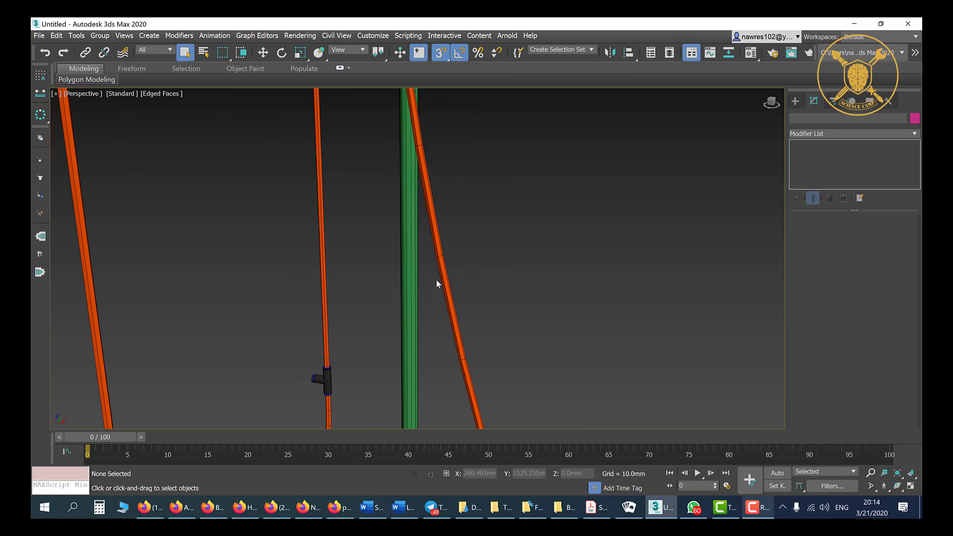
{"action": "middle_click_drag", "start_coordinate": [465, 277], "coordinate": [490, 415]}
{"action": "mouse_move", "coordinate": [497, 312]}
{"action": "middle_mouse_down"}
{"action": "mouse_move", "coordinate": [506, 355]}
{"action": "mouse_move", "coordinate": [491, 320]}
{"action": "mouse_move", "coordinate": [493, 328]}
{"action": "middle_mouse_up"}
- Enlarge the black and blue pneumatic T-fitting photo from the Pneumatic Fittings image results
{"action": "left_click", "coordinate": [338, 507]}
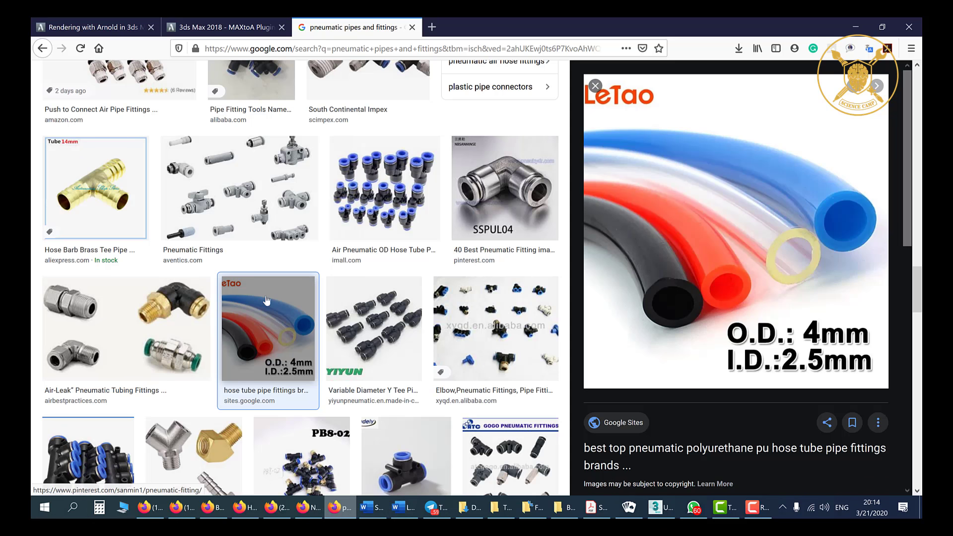
{"action": "left_click_drag", "start_coordinate": [341, 201], "coordinate": [330, 276]}
{"action": "scroll", "coordinate": [153, 372], "scroll_direction": "down", "scroll_amount": 2}
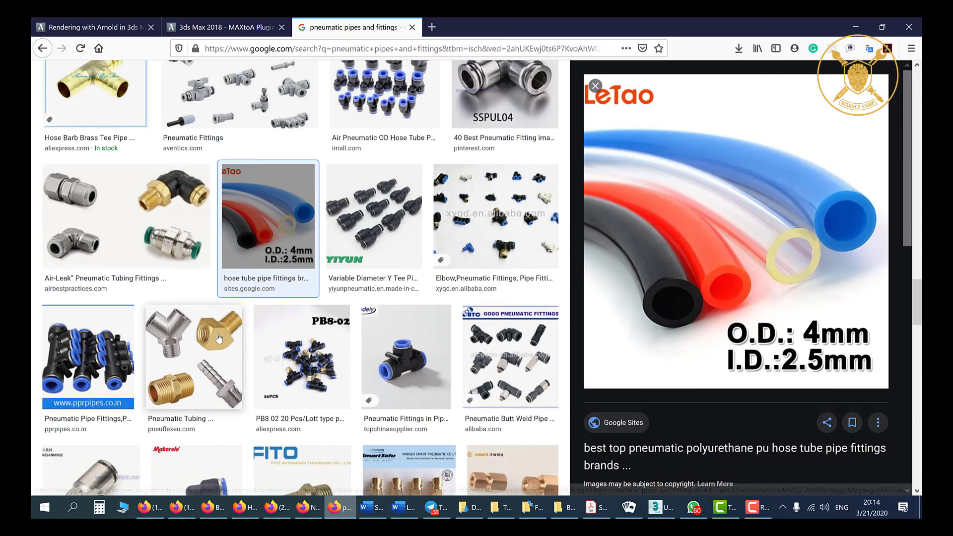
{"action": "scroll", "coordinate": [224, 350], "scroll_direction": "up", "scroll_amount": 3}
{"action": "scroll", "coordinate": [246, 342], "scroll_direction": "up", "scroll_amount": 2}
{"action": "scroll", "coordinate": [252, 338], "scroll_direction": "up", "scroll_amount": 2}
{"action": "scroll", "coordinate": [252, 337], "scroll_direction": "up", "scroll_amount": 2}
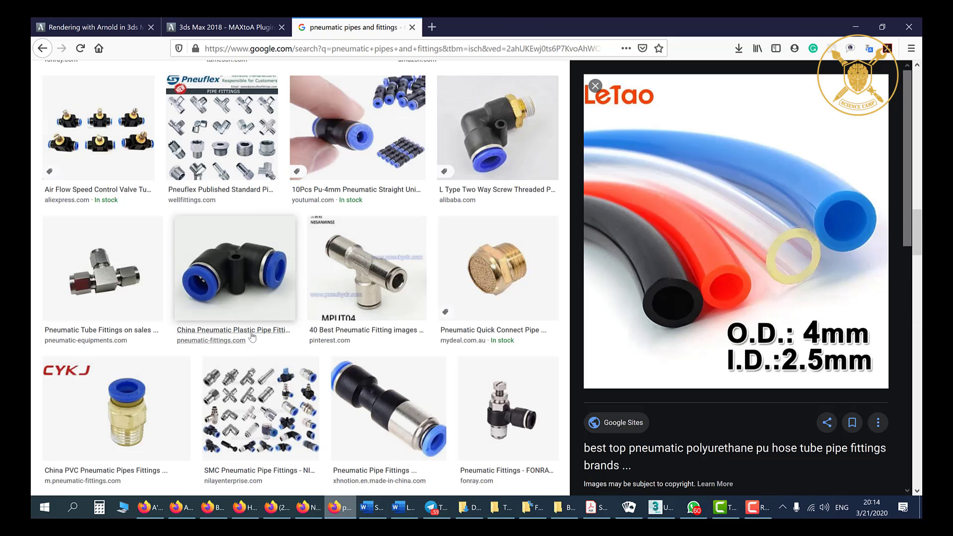
{"action": "scroll", "coordinate": [250, 332], "scroll_direction": "up", "scroll_amount": 2}
{"action": "scroll", "coordinate": [260, 298], "scroll_direction": "up", "scroll_amount": 2}
{"action": "scroll", "coordinate": [262, 295], "scroll_direction": "up", "scroll_amount": 3}
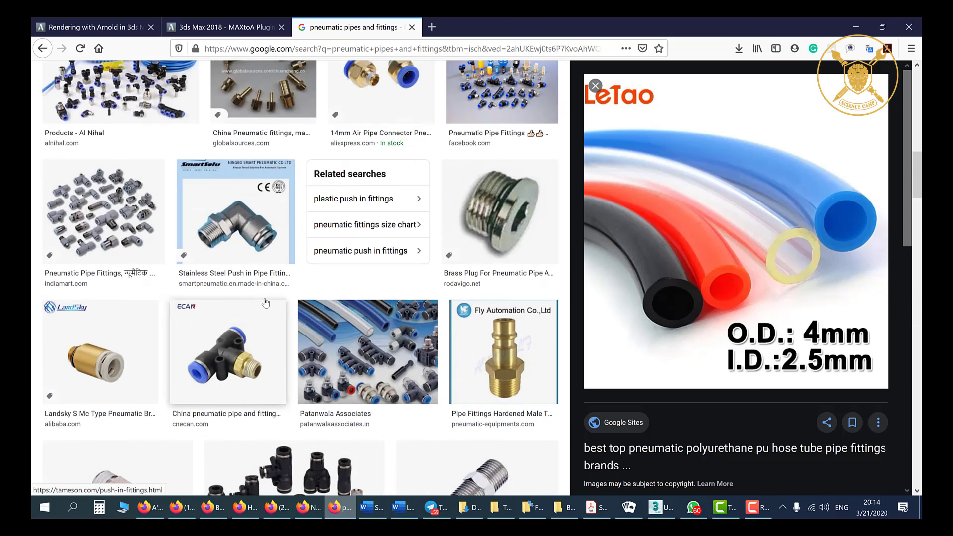
{"action": "scroll", "coordinate": [261, 301], "scroll_direction": "up", "scroll_amount": 3}
{"action": "scroll", "coordinate": [259, 309], "scroll_direction": "down", "scroll_amount": 3}
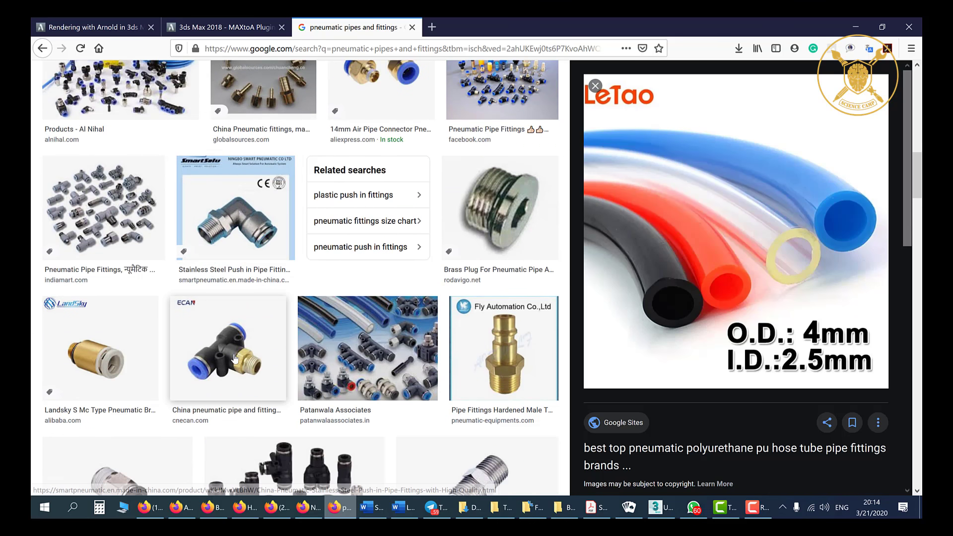
{"action": "scroll", "coordinate": [257, 311], "scroll_direction": "up", "scroll_amount": 5}
{"action": "scroll", "coordinate": [251, 313], "scroll_direction": "up", "scroll_amount": 2}
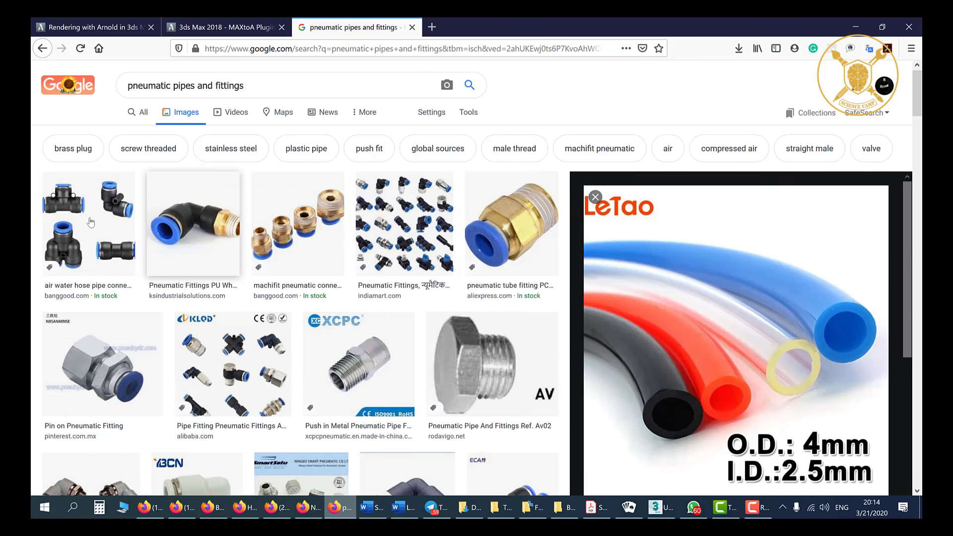
{"action": "left_click", "coordinate": [355, 277]}
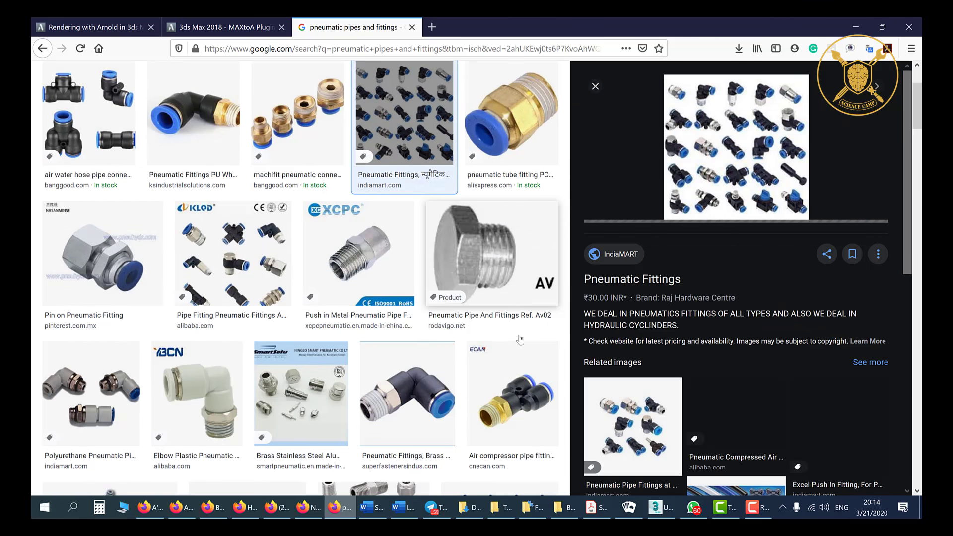
{"action": "scroll", "coordinate": [452, 368], "scroll_direction": "down", "scroll_amount": 3}
{"action": "scroll", "coordinate": [451, 369], "scroll_direction": "down", "scroll_amount": 2}
{"action": "scroll", "coordinate": [428, 349], "scroll_direction": "down", "scroll_amount": 3}
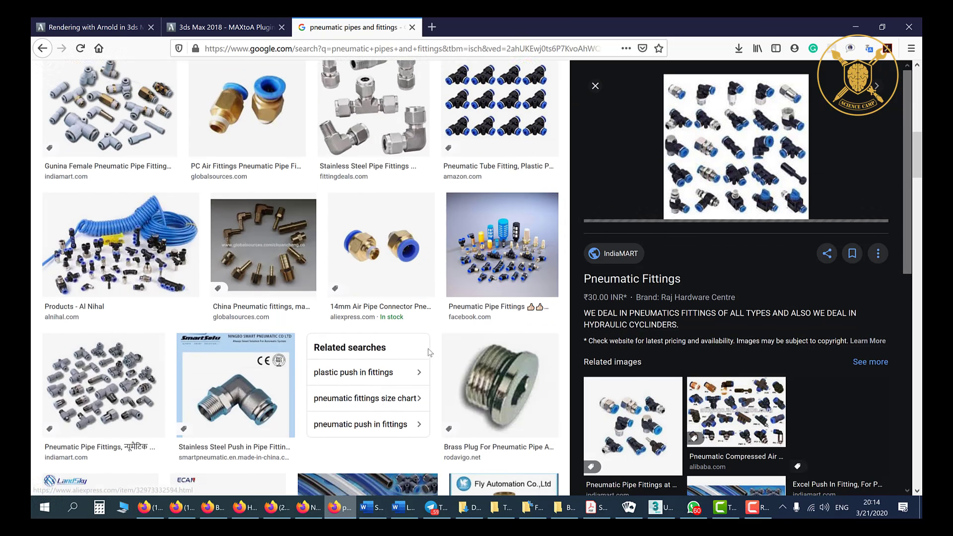
{"action": "scroll", "coordinate": [428, 349], "scroll_direction": "down", "scroll_amount": 3}
{"action": "scroll", "coordinate": [194, 234], "scroll_direction": "down", "scroll_amount": 3}
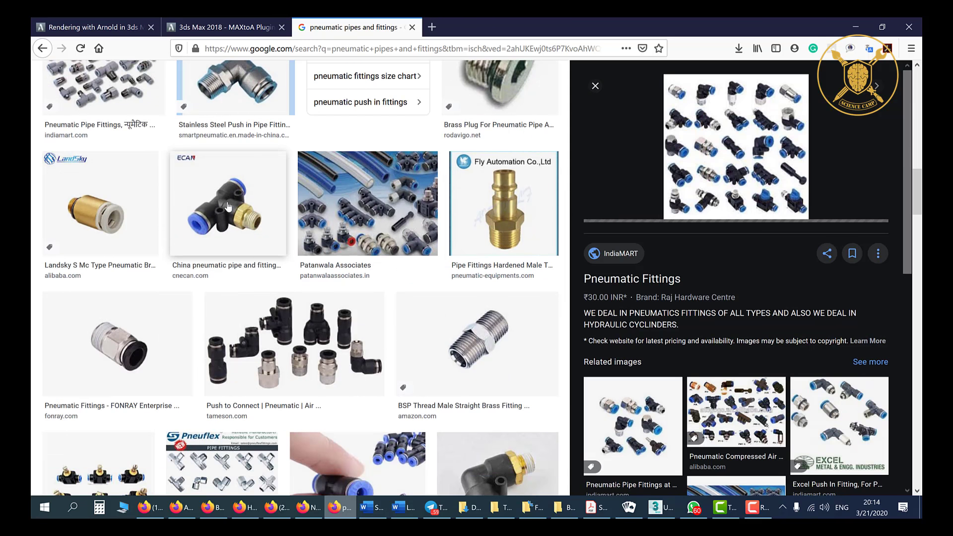
{"action": "left_click", "coordinate": [229, 208]}
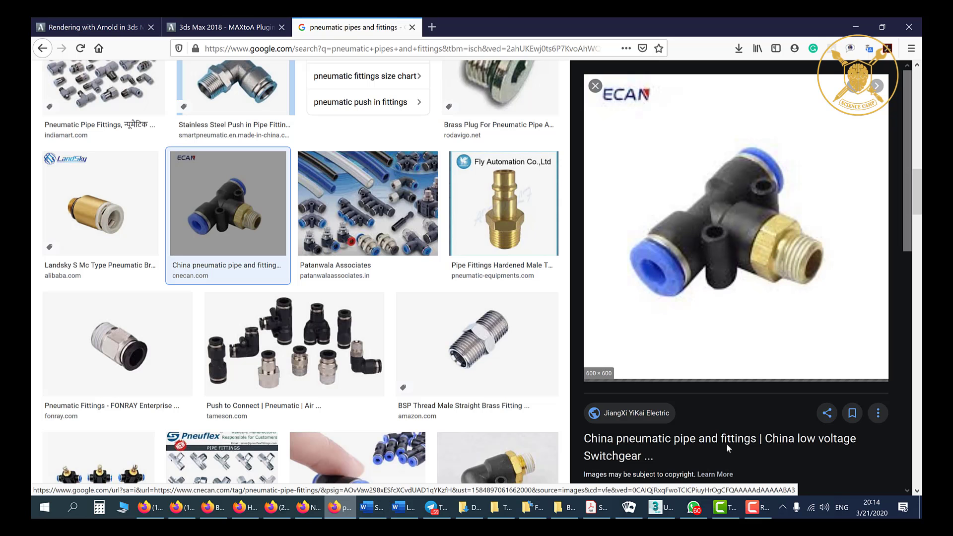
- Back in 3ds Max, turn off Edged Faces and orbit toward the jerrycan and top tubing
{"action": "left_click", "coordinate": [655, 507]}
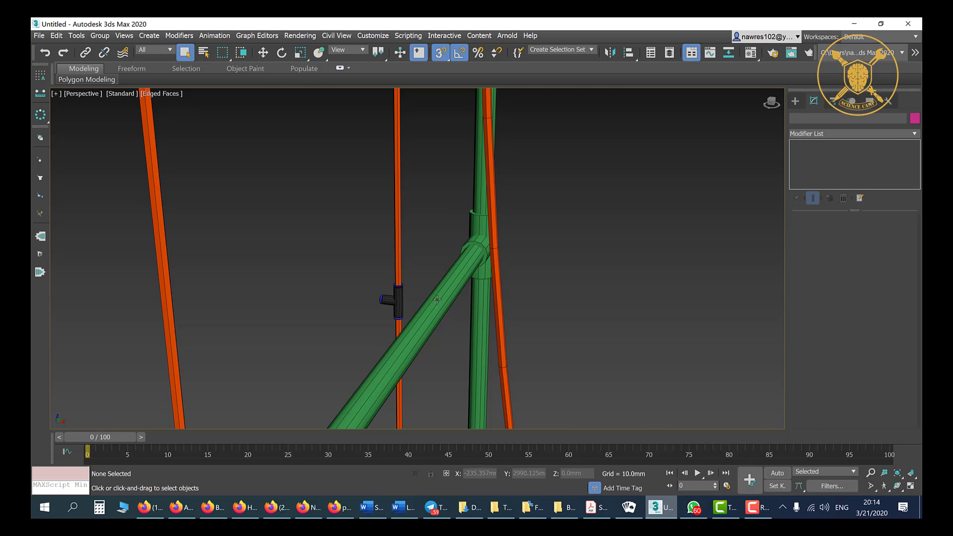
{"action": "scroll", "coordinate": [456, 317], "scroll_direction": "down", "scroll_amount": 3}
{"action": "scroll", "coordinate": [456, 317], "scroll_direction": "down", "scroll_amount": 3}
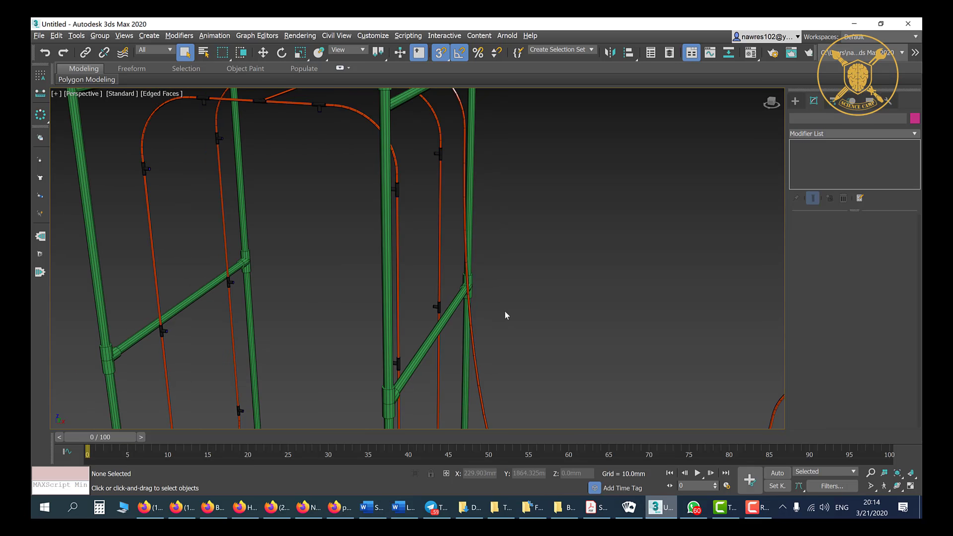
{"action": "scroll", "coordinate": [505, 315], "scroll_direction": "down", "scroll_amount": 5}
{"action": "scroll", "coordinate": [505, 315], "scroll_direction": "up", "scroll_amount": 3}
{"action": "scroll", "coordinate": [507, 263], "scroll_direction": "up", "scroll_amount": 3}
{"action": "scroll", "coordinate": [539, 322], "scroll_direction": "up", "scroll_amount": 2}
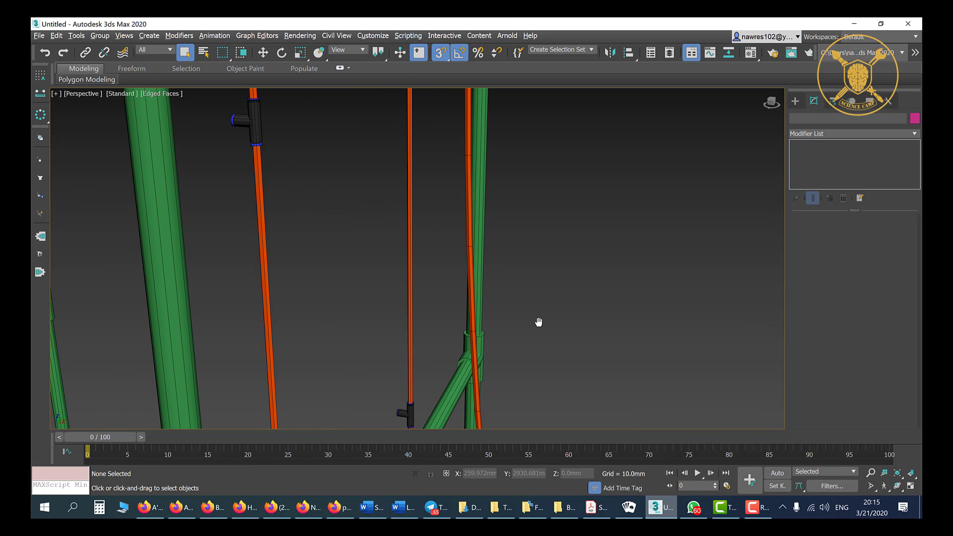
{"action": "key", "text": "F4"}
{"action": "scroll", "coordinate": [529, 265], "scroll_direction": "down", "scroll_amount": 5}
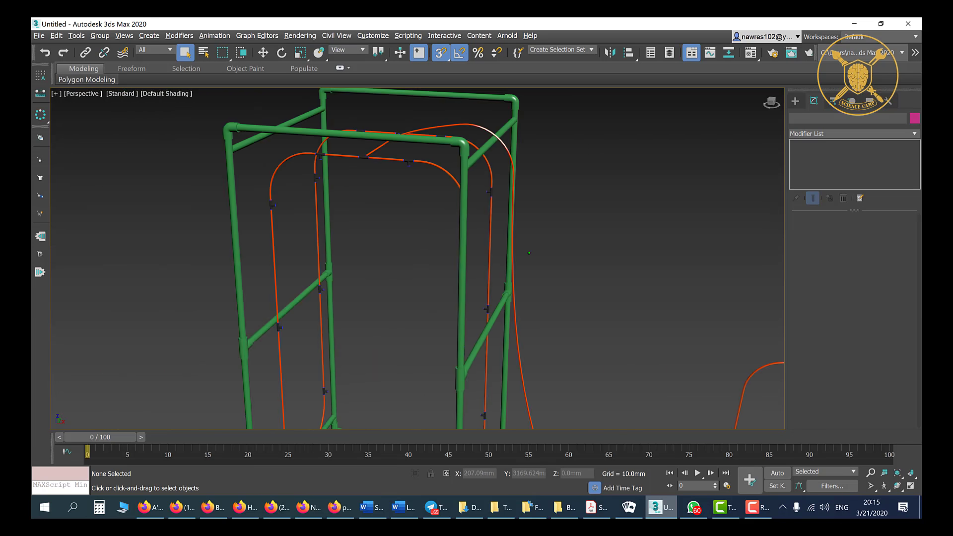
{"action": "scroll", "coordinate": [580, 400], "scroll_direction": "down", "scroll_amount": 2}
{"action": "mouse_move", "coordinate": [580, 401]}
{"action": "middle_mouse_down", "text": "alt"}
{"action": "mouse_move", "coordinate": [594, 367]}
{"action": "mouse_move", "coordinate": [551, 357]}
{"action": "mouse_move", "coordinate": [541, 379]}
{"action": "middle_mouse_up", "text": "alt"}
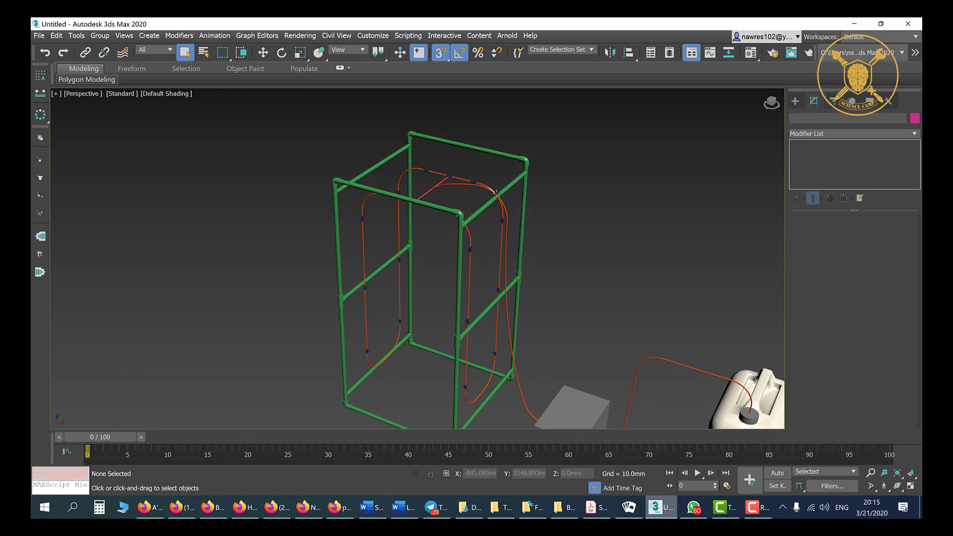
{"action": "scroll", "coordinate": [442, 180], "scroll_direction": "up", "scroll_amount": 4}
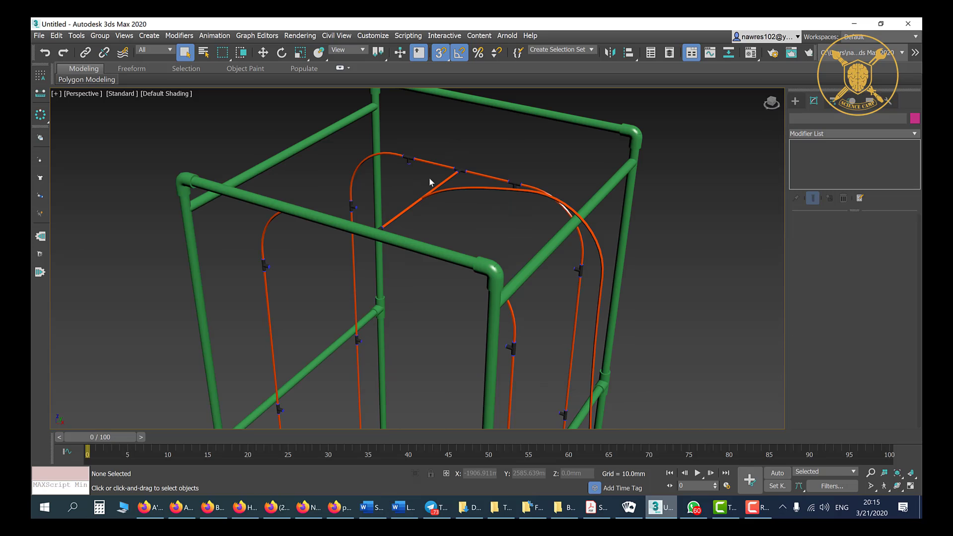
{"action": "middle_click_drag", "start_coordinate": [414, 312], "coordinate": [461, 283], "text": "alt"}
{"action": "scroll", "coordinate": [461, 283], "scroll_direction": "down", "scroll_amount": 3}
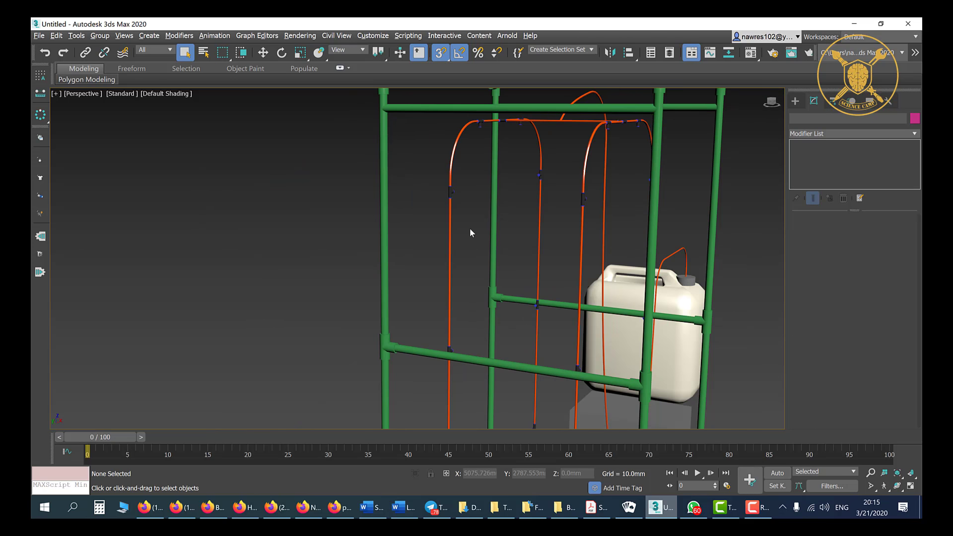
{"action": "middle_click_drag", "start_coordinate": [472, 227], "coordinate": [485, 238], "text": "alt"}
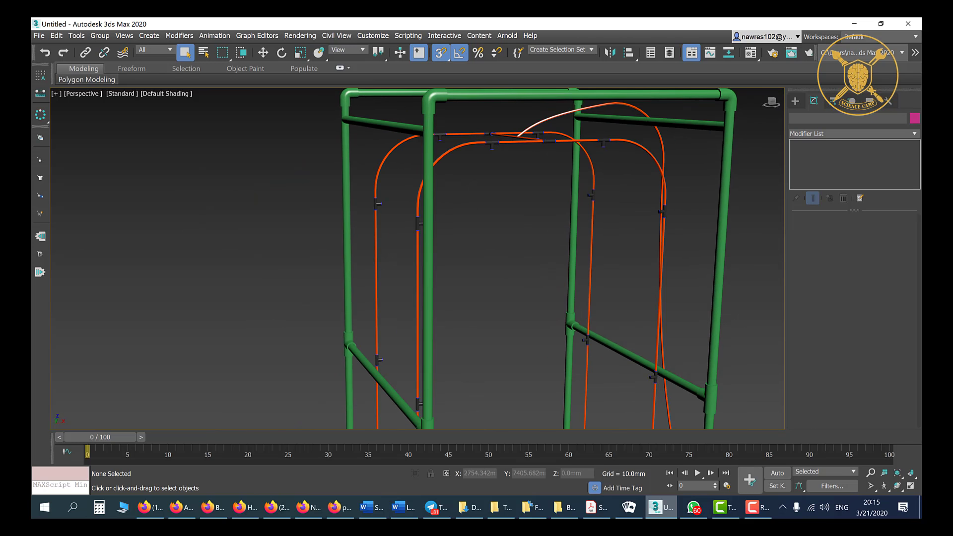
{"action": "scroll", "coordinate": [486, 239], "scroll_direction": "up", "scroll_amount": 3}
{"action": "middle_click_drag", "start_coordinate": [559, 161], "coordinate": [533, 265], "text": "alt"}
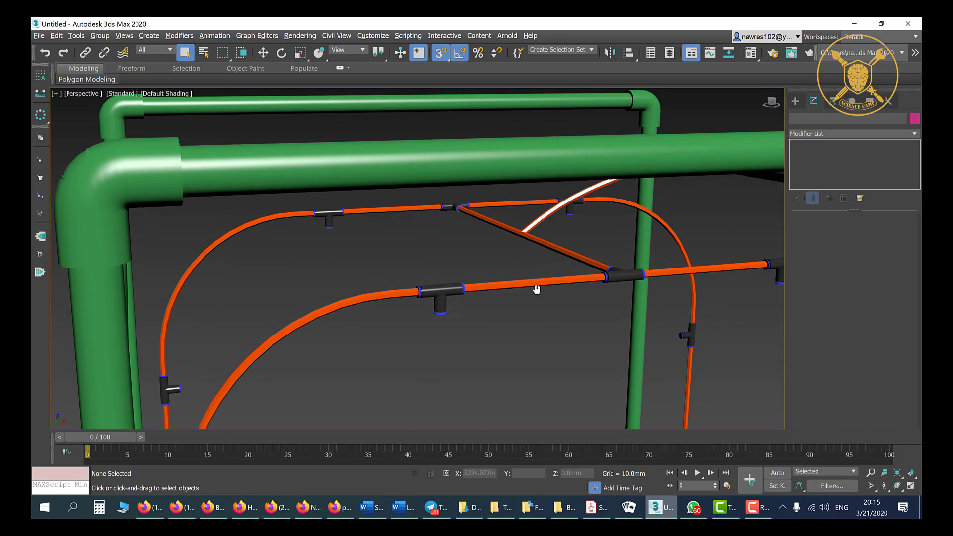
{"action": "scroll", "coordinate": [533, 266], "scroll_direction": "up", "scroll_amount": 3}
{"action": "scroll", "coordinate": [471, 253], "scroll_direction": "up", "scroll_amount": 4}
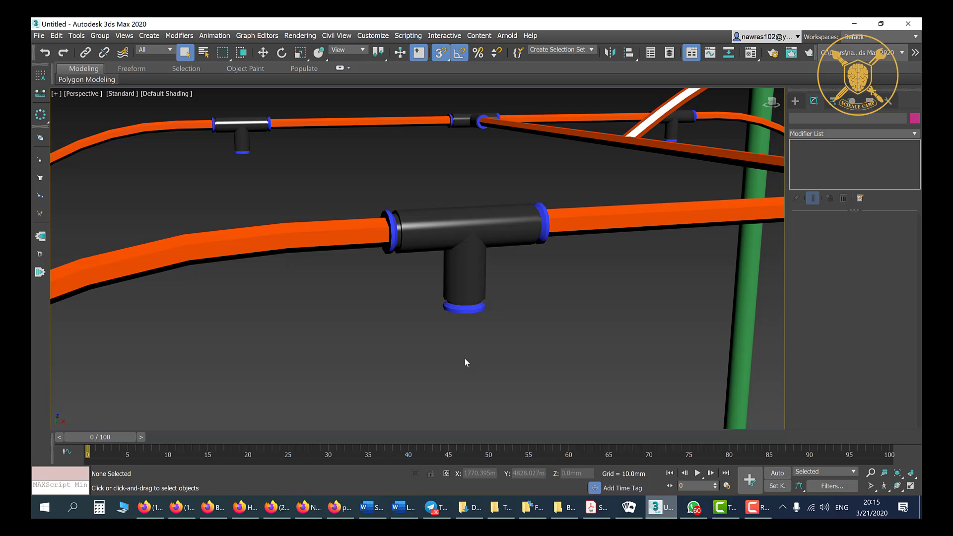
{"action": "scroll", "coordinate": [541, 278], "scroll_direction": "down", "scroll_amount": 4}
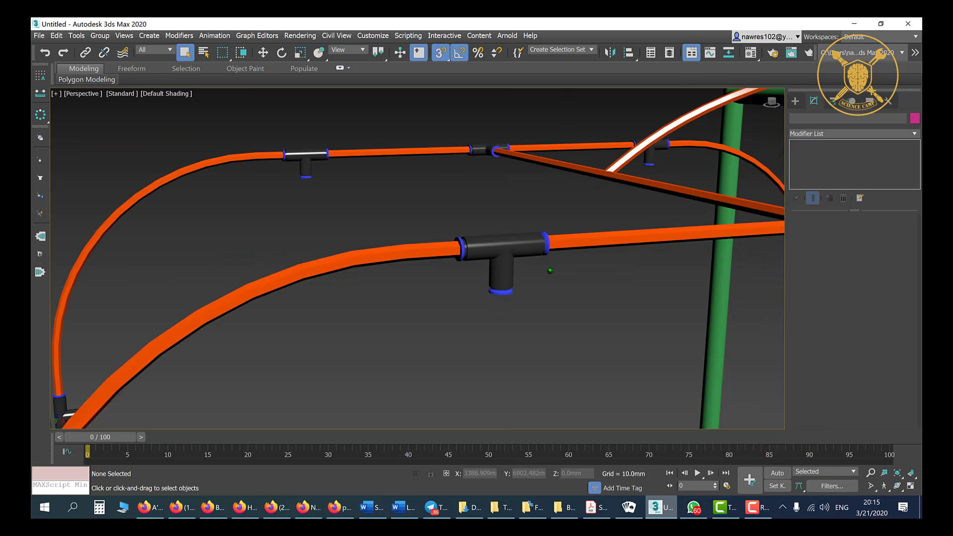
{"action": "scroll", "coordinate": [541, 276], "scroll_direction": "down", "scroll_amount": 5}
- Pan and orbit across the frame to view the top tubing arches and crossbar
{"action": "middle_click_drag", "start_coordinate": [582, 331], "coordinate": [553, 285]}
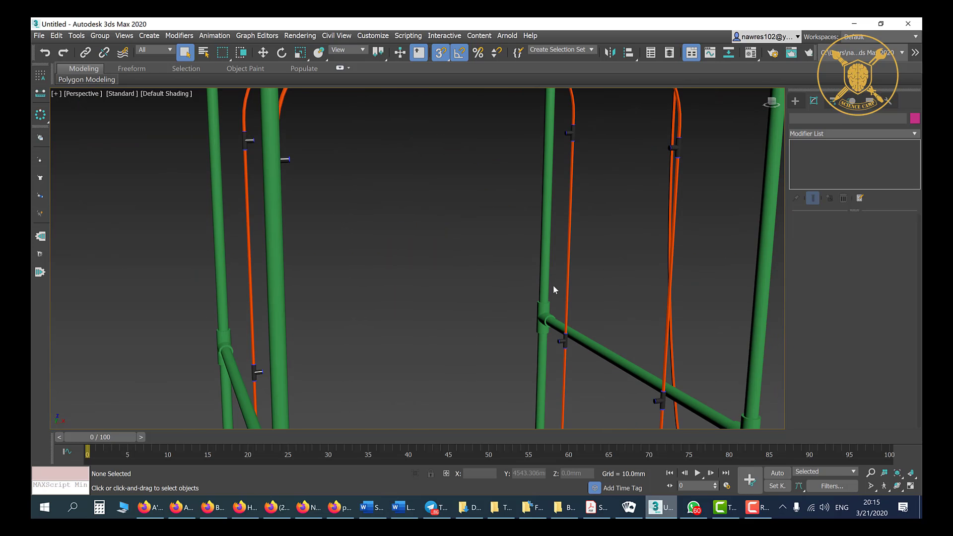
{"action": "scroll", "coordinate": [552, 286], "scroll_direction": "down", "scroll_amount": 5}
{"action": "scroll", "coordinate": [565, 351], "scroll_direction": "down", "scroll_amount": 3}
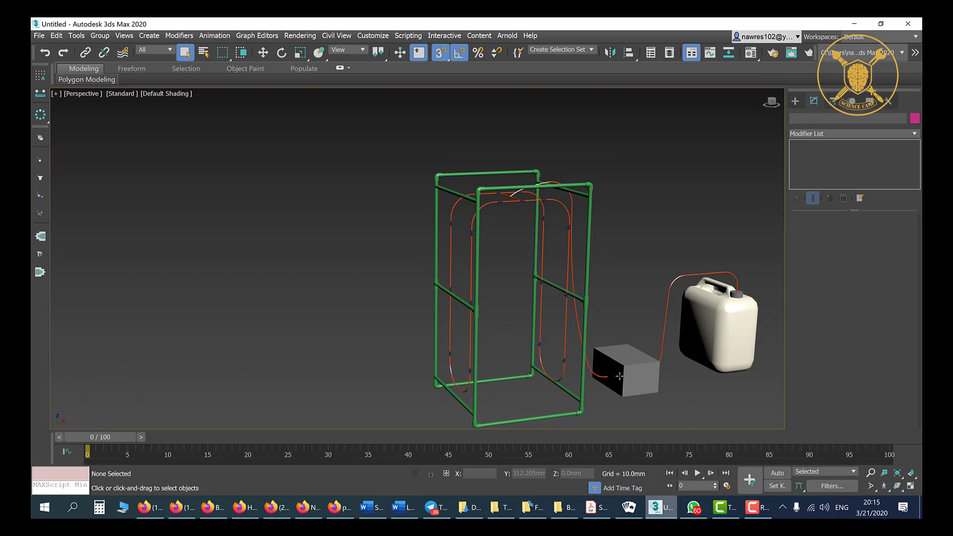
{"action": "scroll", "coordinate": [525, 300], "scroll_direction": "up", "scroll_amount": 5}
{"action": "scroll", "coordinate": [544, 307], "scroll_direction": "up", "scroll_amount": 2}
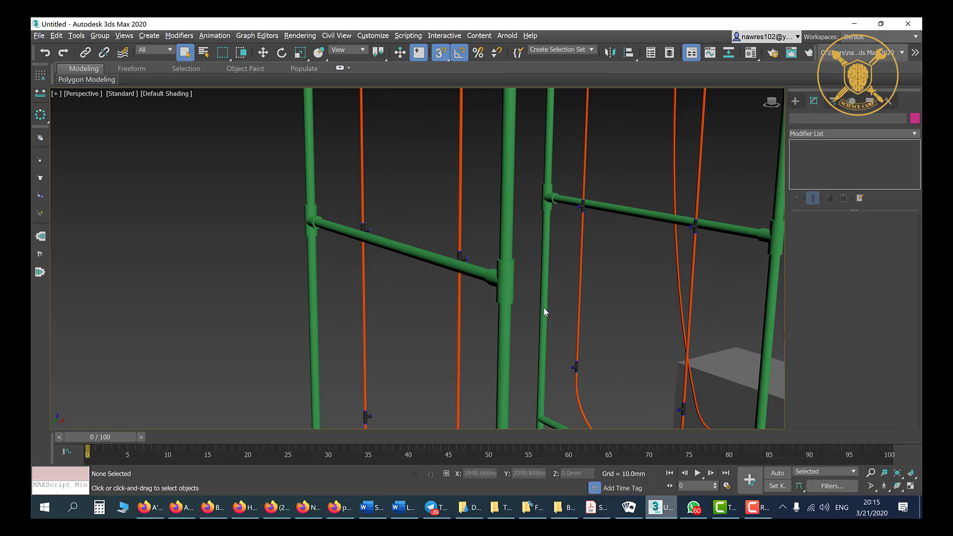
{"action": "scroll", "coordinate": [483, 385], "scroll_direction": "down", "scroll_amount": 2}
{"action": "mouse_move", "coordinate": [437, 271]}
{"action": "middle_mouse_down", "text": "alt"}
{"action": "mouse_move", "coordinate": [460, 345]}
{"action": "mouse_move", "coordinate": [421, 180]}
{"action": "mouse_move", "coordinate": [487, 239]}
{"action": "mouse_move", "coordinate": [408, 238]}
{"action": "mouse_move", "coordinate": [370, 206]}
{"action": "mouse_move", "coordinate": [421, 234]}
{"action": "mouse_move", "coordinate": [410, 247]}
{"action": "mouse_move", "coordinate": [320, 163]}
{"action": "middle_mouse_up", "text": "alt"}
{"action": "scroll", "coordinate": [476, 242], "scroll_direction": "up", "scroll_amount": 2}
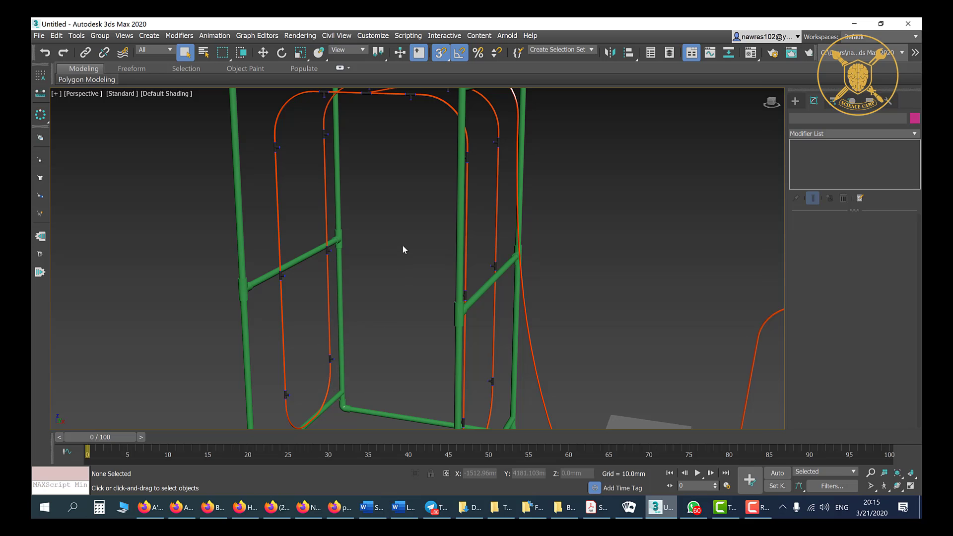
{"action": "mouse_move", "coordinate": [402, 244]}
{"action": "middle_mouse_down", "text": "alt"}
{"action": "mouse_move", "coordinate": [394, 250]}
{"action": "mouse_move", "coordinate": [401, 261]}
{"action": "mouse_move", "coordinate": [406, 241]}
{"action": "mouse_move", "coordinate": [393, 253]}
{"action": "mouse_move", "coordinate": [367, 226]}
{"action": "middle_mouse_up", "text": "alt"}
{"action": "scroll", "coordinate": [408, 246], "scroll_direction": "down", "scroll_amount": 5}
{"action": "scroll", "coordinate": [397, 245], "scroll_direction": "up", "scroll_amount": 3}
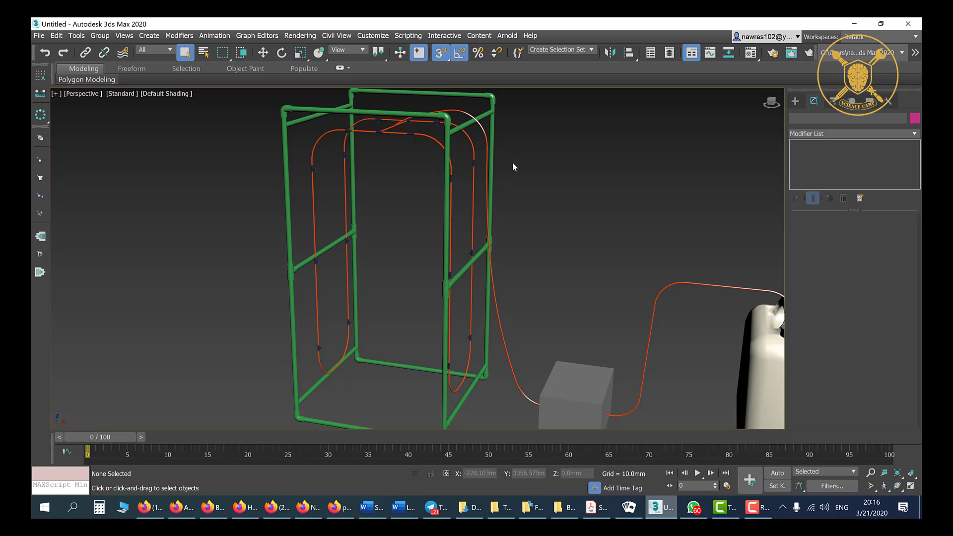
{"action": "mouse_move", "coordinate": [393, 272]}
{"action": "middle_mouse_down", "text": "alt"}
{"action": "mouse_move", "coordinate": [369, 278]}
{"action": "mouse_move", "coordinate": [367, 251]}
{"action": "mouse_move", "coordinate": [385, 282]}
{"action": "middle_mouse_up", "text": "alt"}
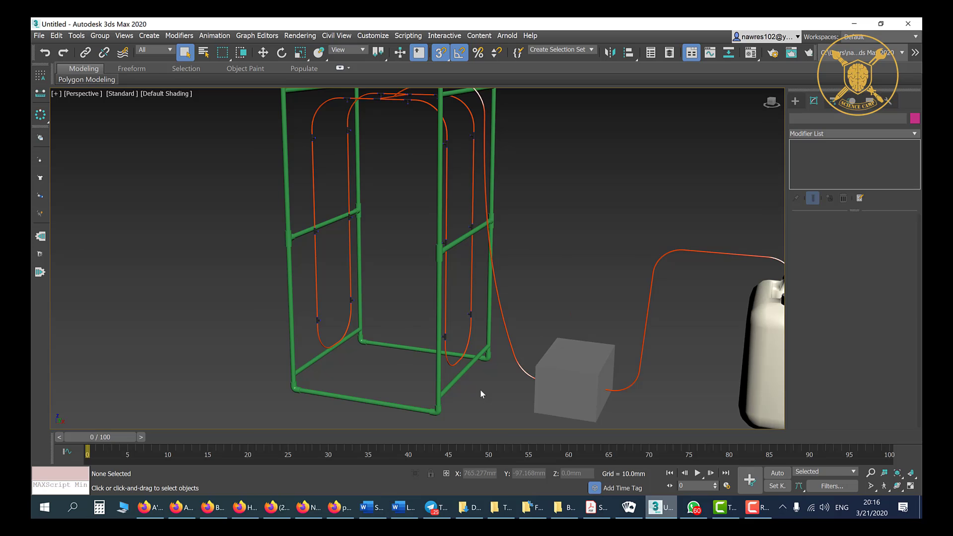
{"action": "scroll", "coordinate": [447, 320], "scroll_direction": "down", "scroll_amount": 3}
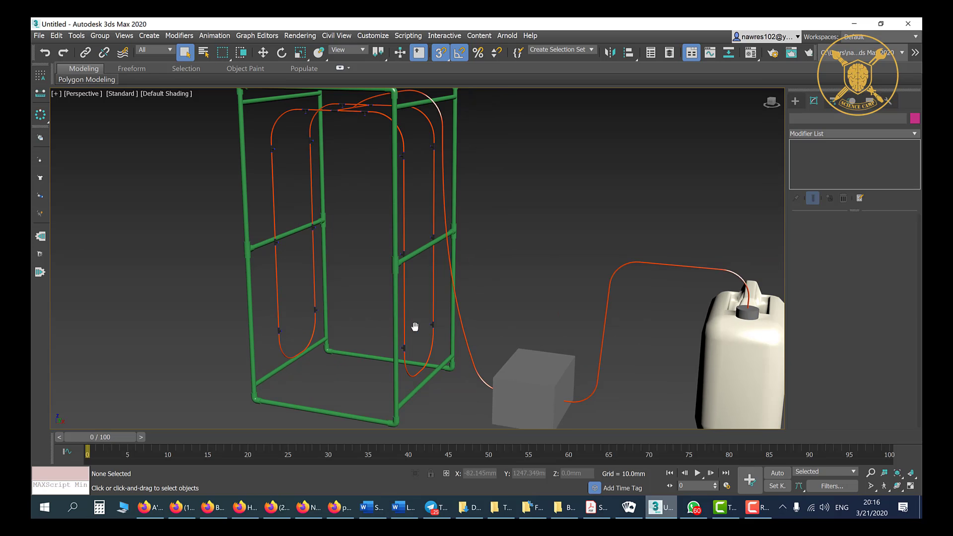
{"action": "scroll", "coordinate": [415, 326], "scroll_direction": "down", "scroll_amount": 2}
{"action": "scroll", "coordinate": [410, 311], "scroll_direction": "up", "scroll_amount": 2}
{"action": "scroll", "coordinate": [410, 311], "scroll_direction": "up", "scroll_amount": 2}
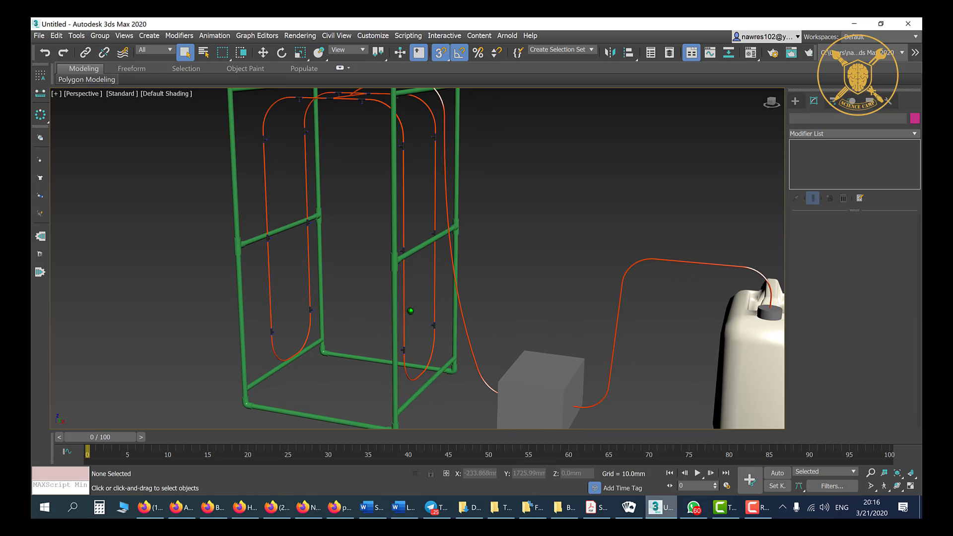
{"action": "middle_click_drag", "start_coordinate": [410, 311], "coordinate": [412, 339]}
{"action": "scroll", "coordinate": [414, 340], "scroll_direction": "up", "scroll_amount": 4}
{"action": "scroll", "coordinate": [472, 355], "scroll_direction": "down", "scroll_amount": 2}
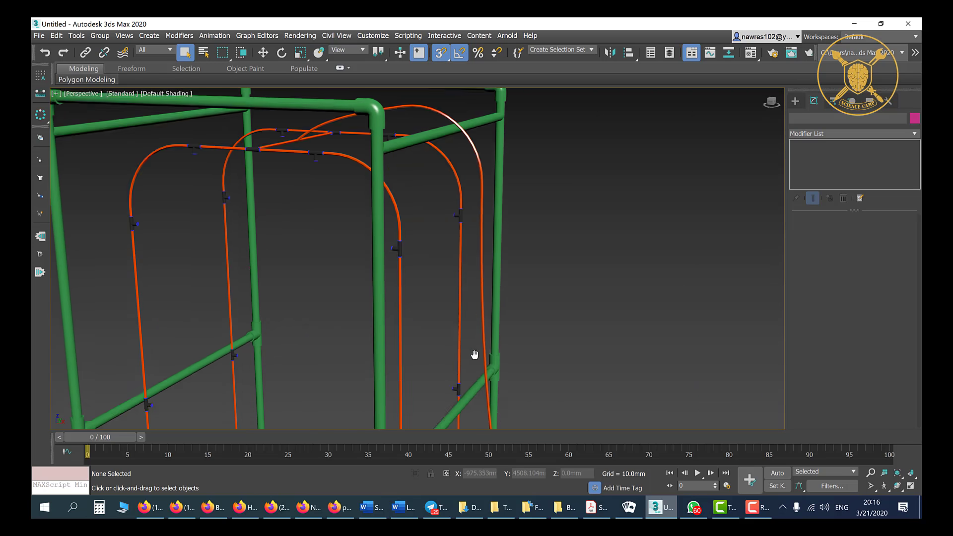
{"action": "scroll", "coordinate": [482, 339], "scroll_direction": "up", "scroll_amount": 1}
{"action": "scroll", "coordinate": [348, 232], "scroll_direction": "up", "scroll_amount": 1}
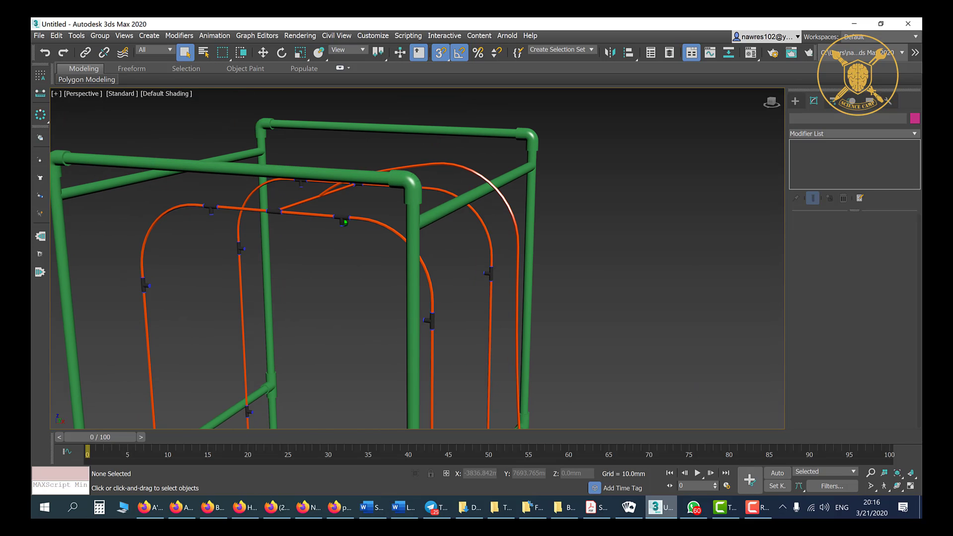
{"action": "scroll", "coordinate": [345, 224], "scroll_direction": "up", "scroll_amount": 2}
{"action": "scroll", "coordinate": [344, 222], "scroll_direction": "up", "scroll_amount": 3}
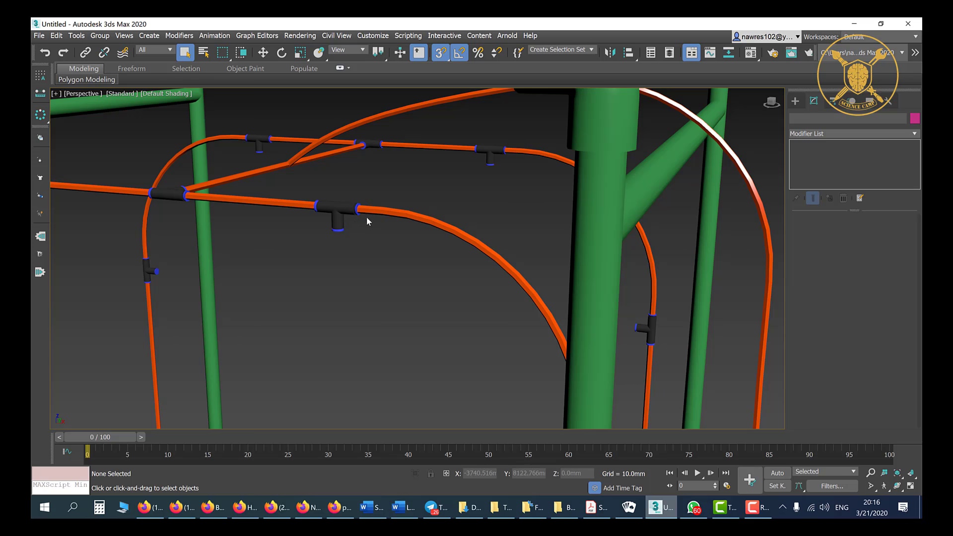
{"action": "scroll", "coordinate": [364, 223], "scroll_direction": "down", "scroll_amount": 3}
{"action": "scroll", "coordinate": [383, 307], "scroll_direction": "down", "scroll_amount": 2}
{"action": "mouse_move", "coordinate": [383, 306]}
{"action": "middle_mouse_down"}
{"action": "mouse_move", "coordinate": [425, 247]}
{"action": "mouse_move", "coordinate": [414, 261]}
{"action": "middle_mouse_up"}
{"action": "scroll", "coordinate": [425, 248], "scroll_direction": "down", "scroll_amount": 4}
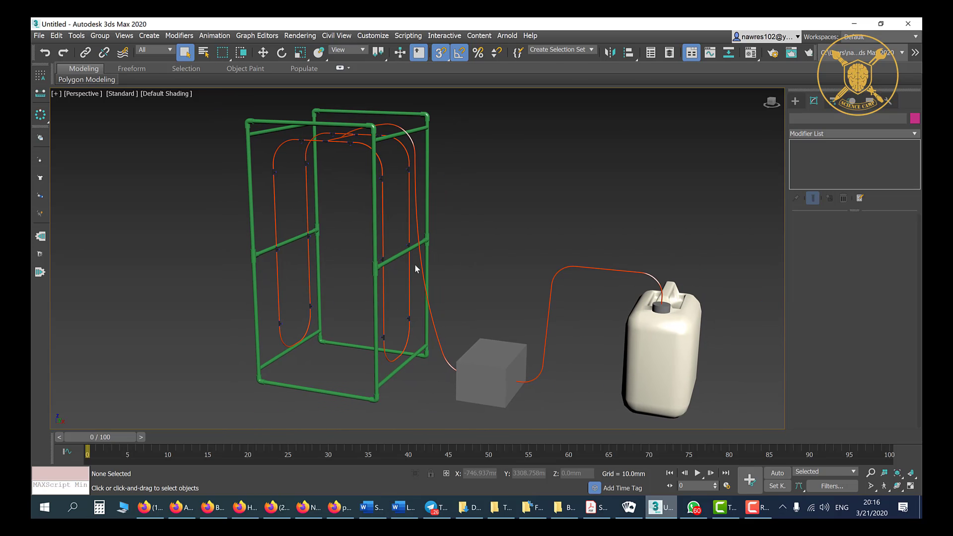